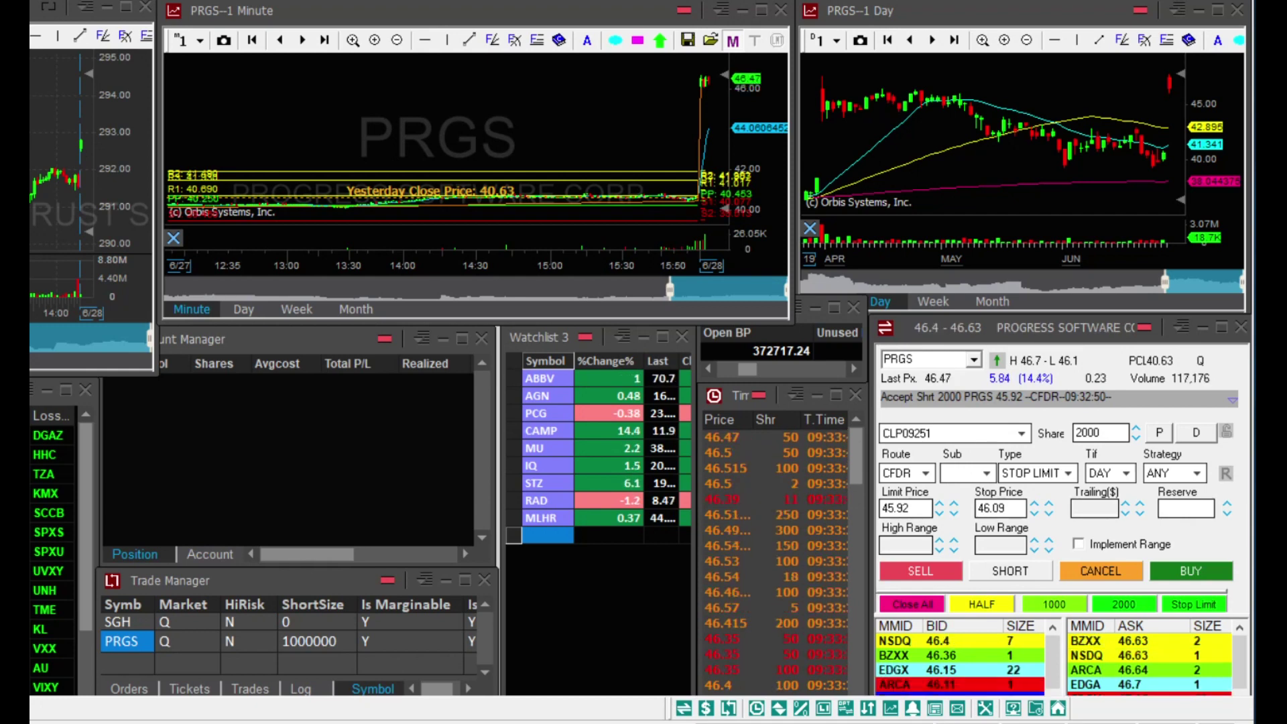
# Load CAMP and short 2000 shares on a stop-limit order with an 11.79 stop and 11.75 limit
pyautogui.click(563, 430)
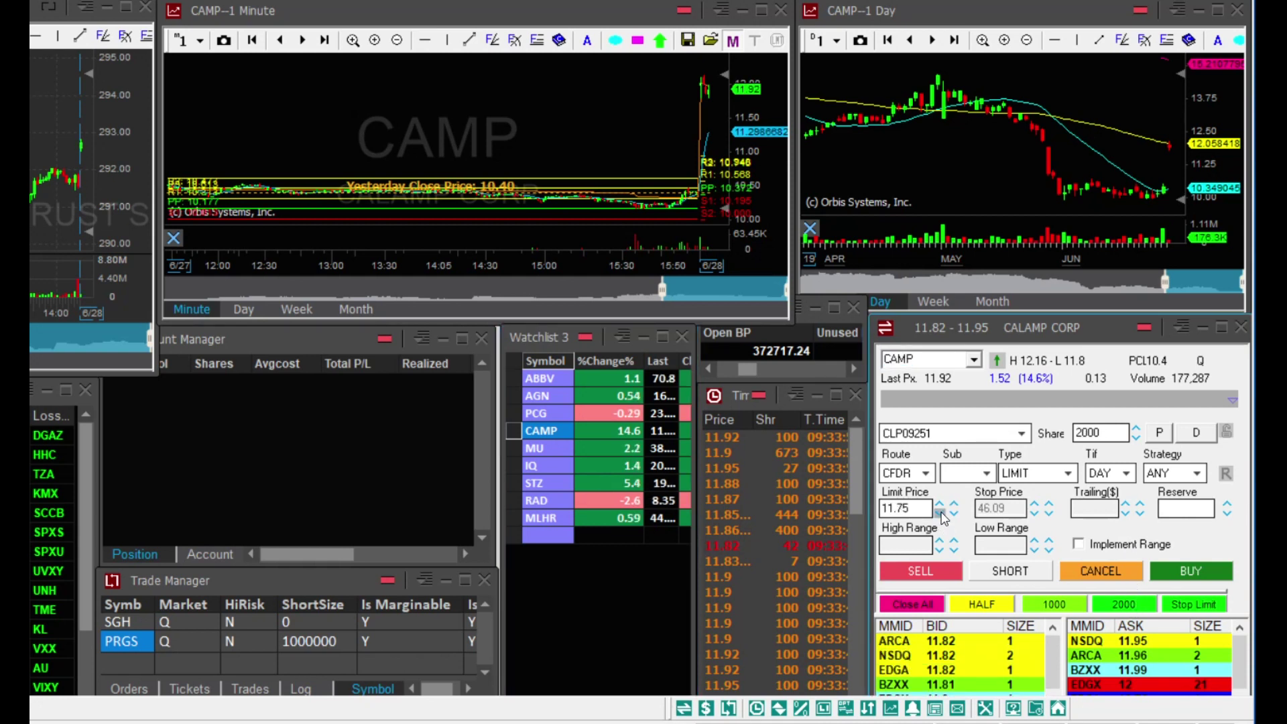
pyautogui.click(1068, 473)
pyautogui.click(1033, 529)
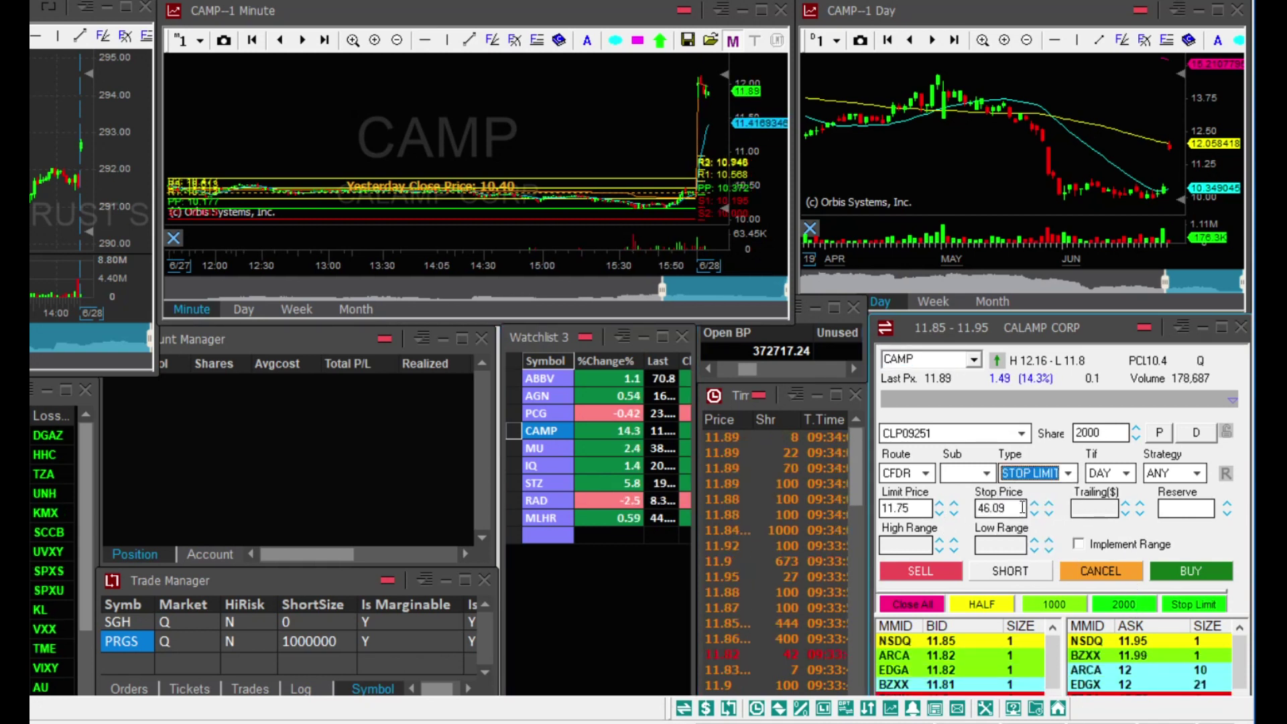
pyautogui.press('Tab')
pyautogui.write('11.7')
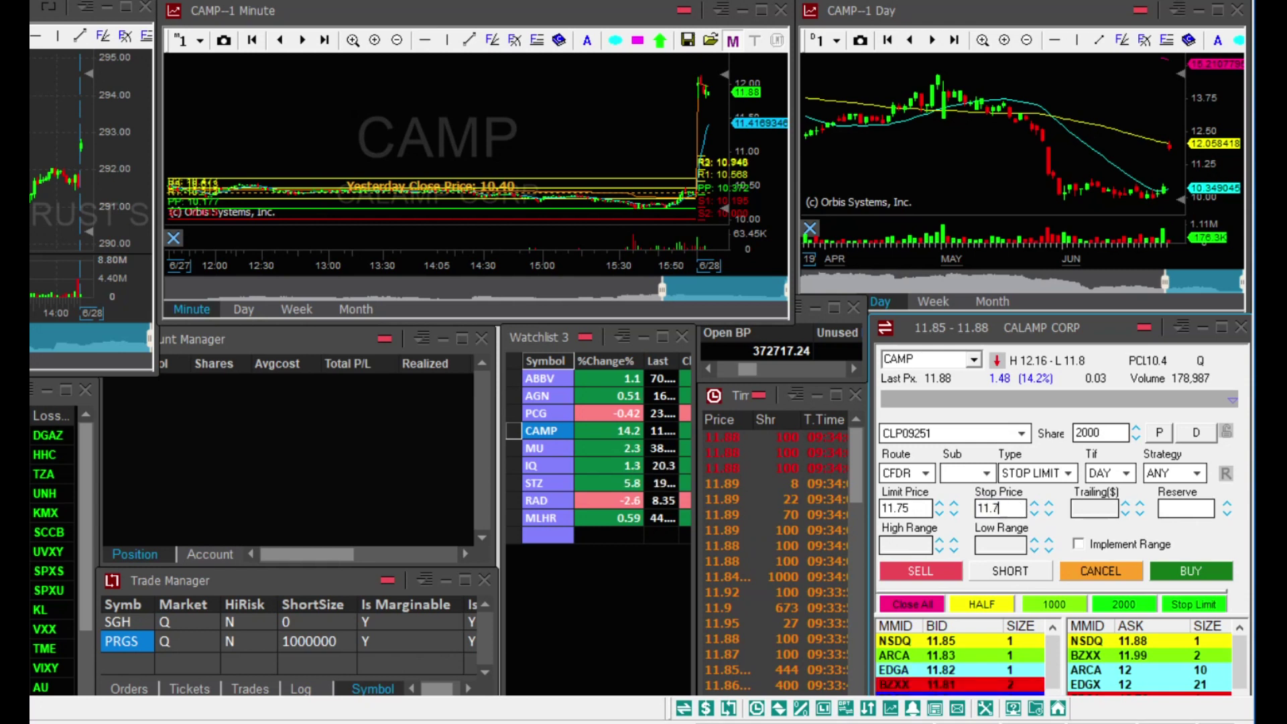
pyautogui.write('9')
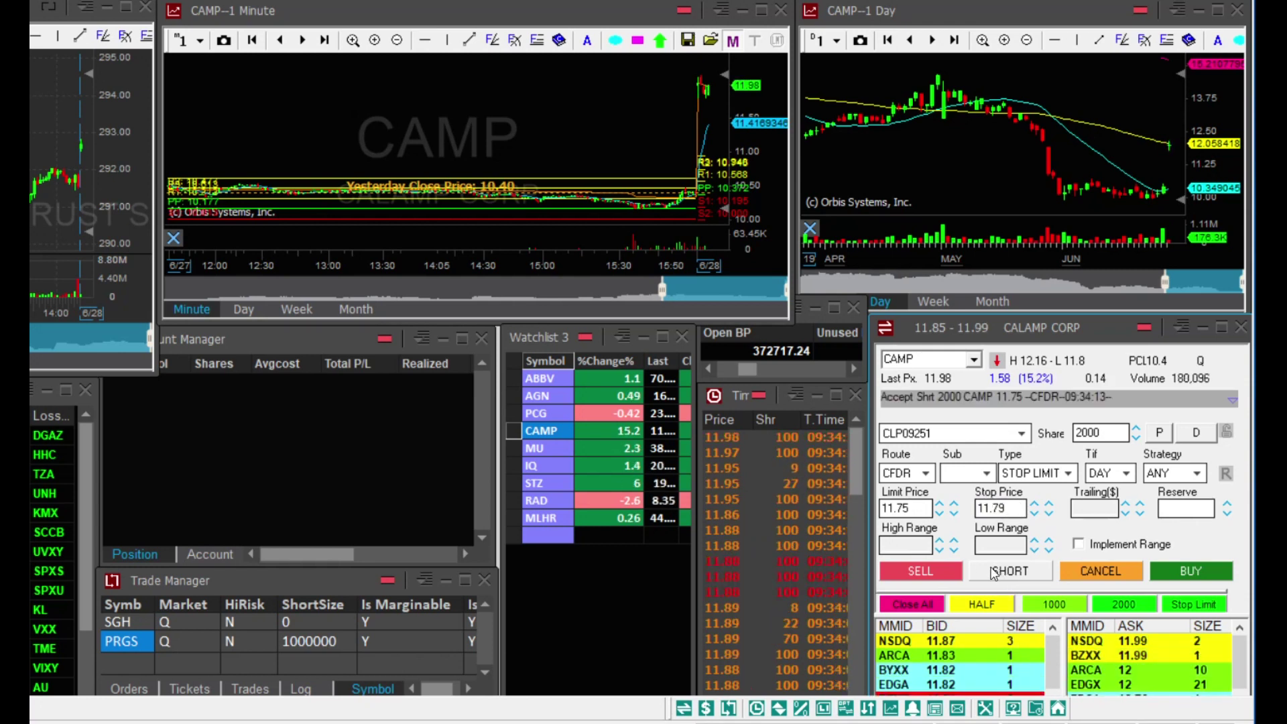
pyautogui.click(312, 343)
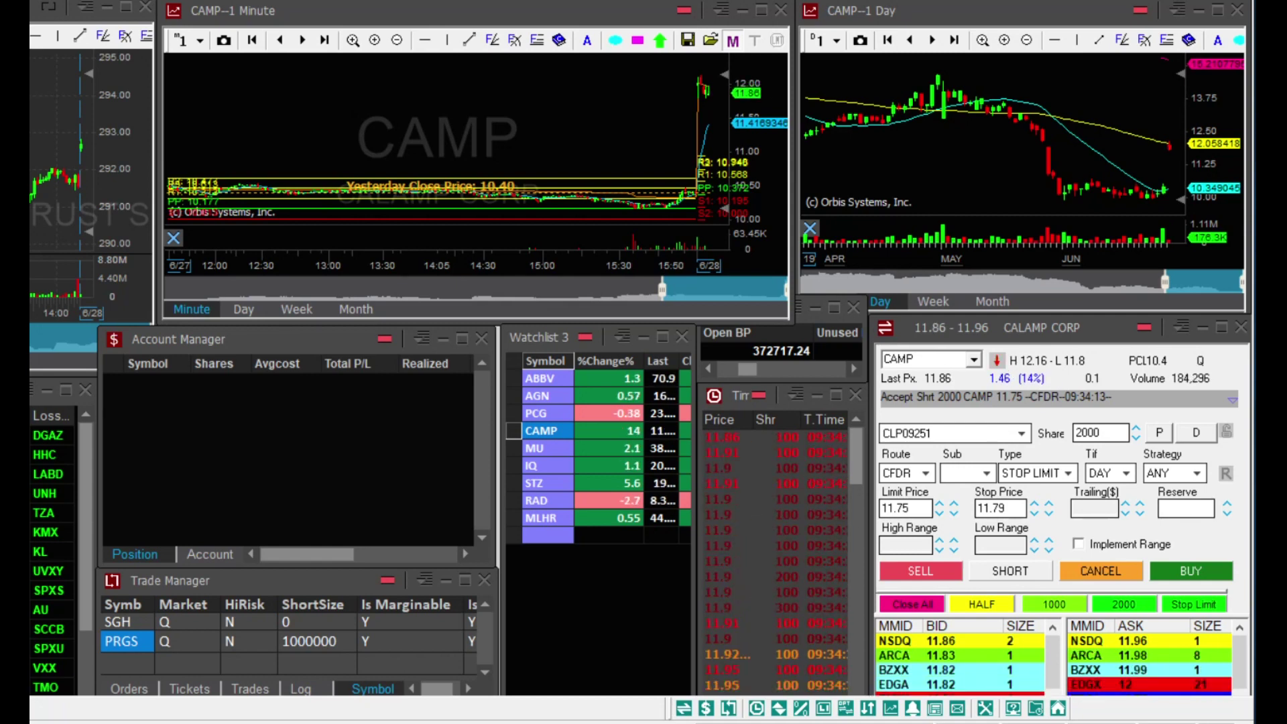
pyautogui.click(1024, 575)
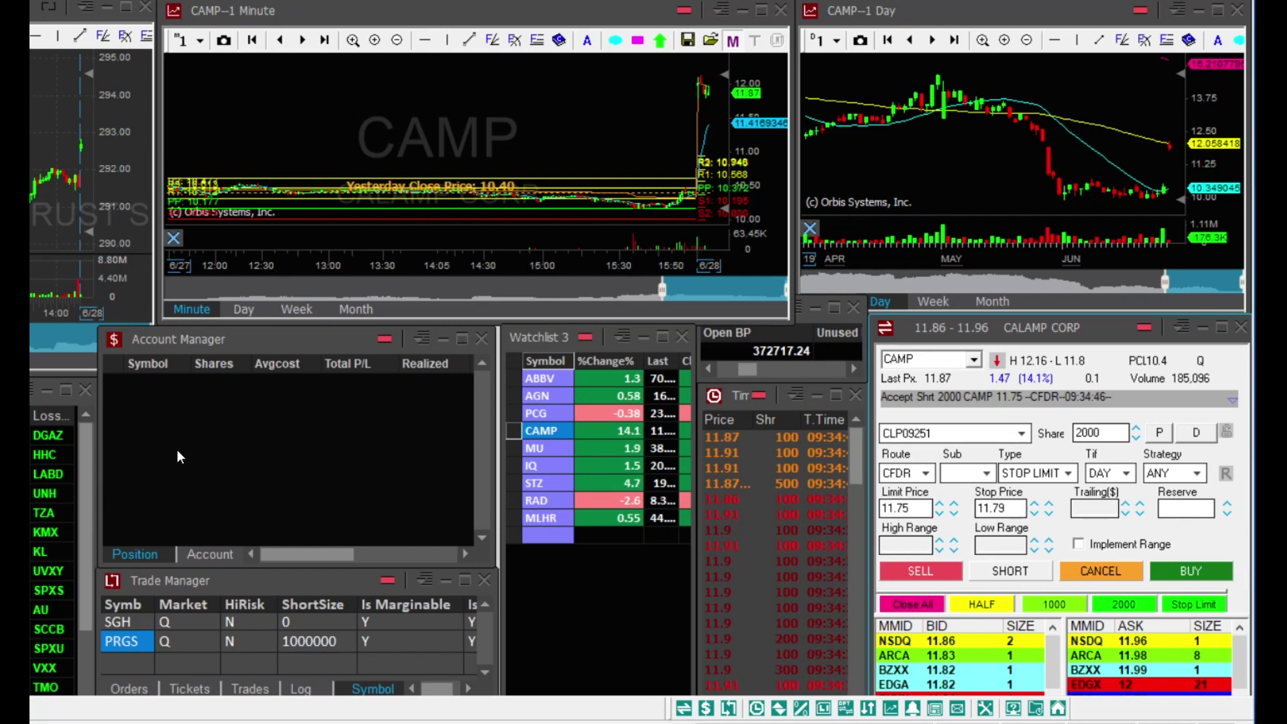
# Load ARWR into the charts and order entry as a 1500-share limit order at 26.54
pyautogui.write('ARWR')
pyautogui.press('Return')
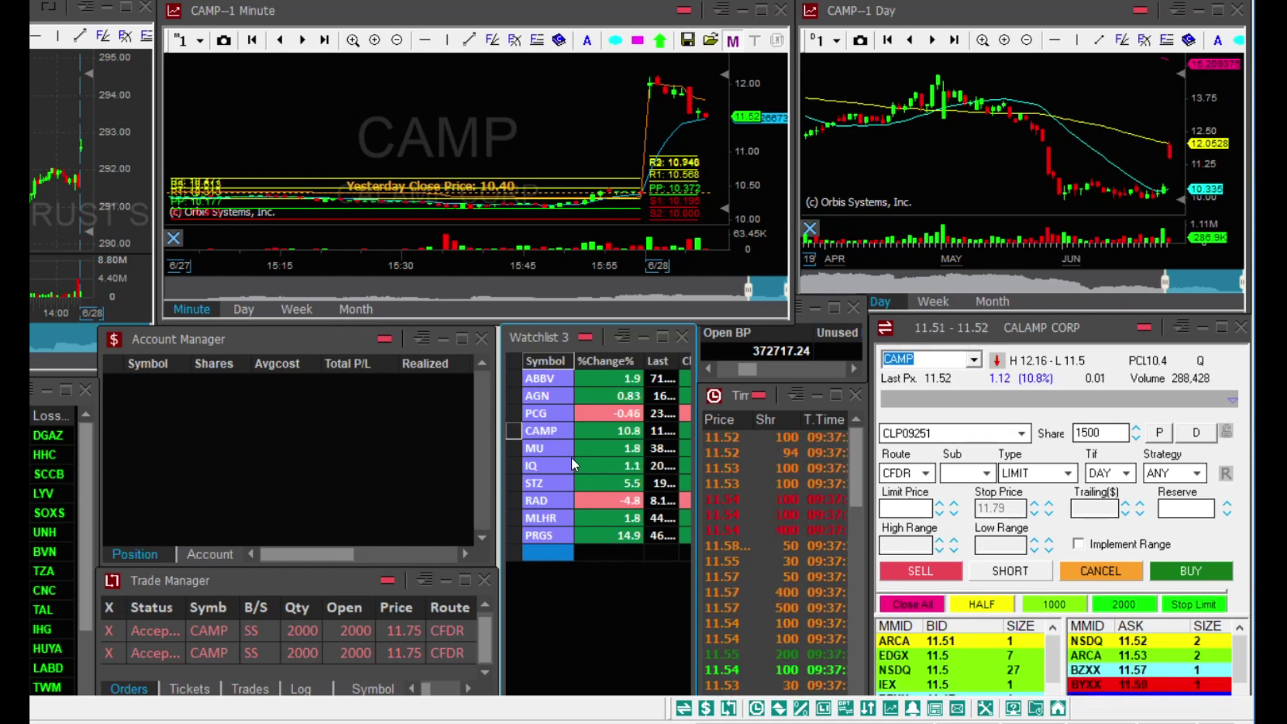
pyautogui.click(557, 477)
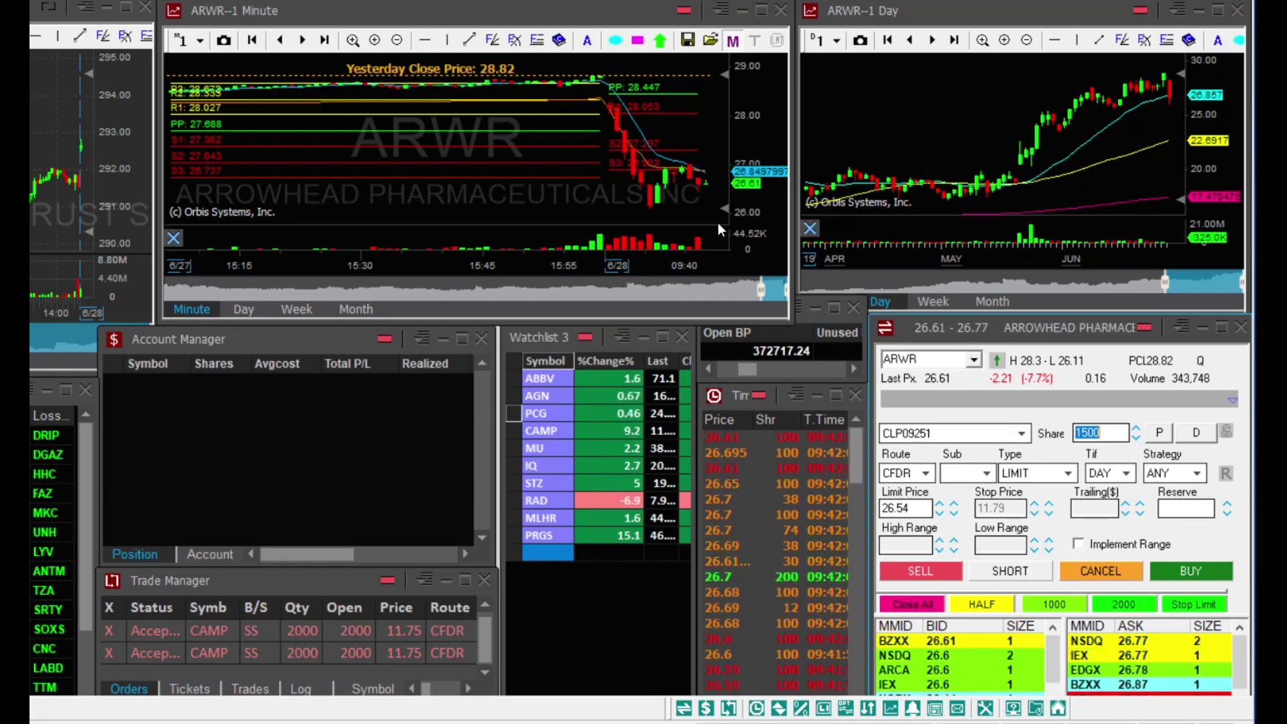
# Short 1500 ARWR shares, filled at 26.678, then load RAD from Watchlist 3
pyautogui.click(706, 189)
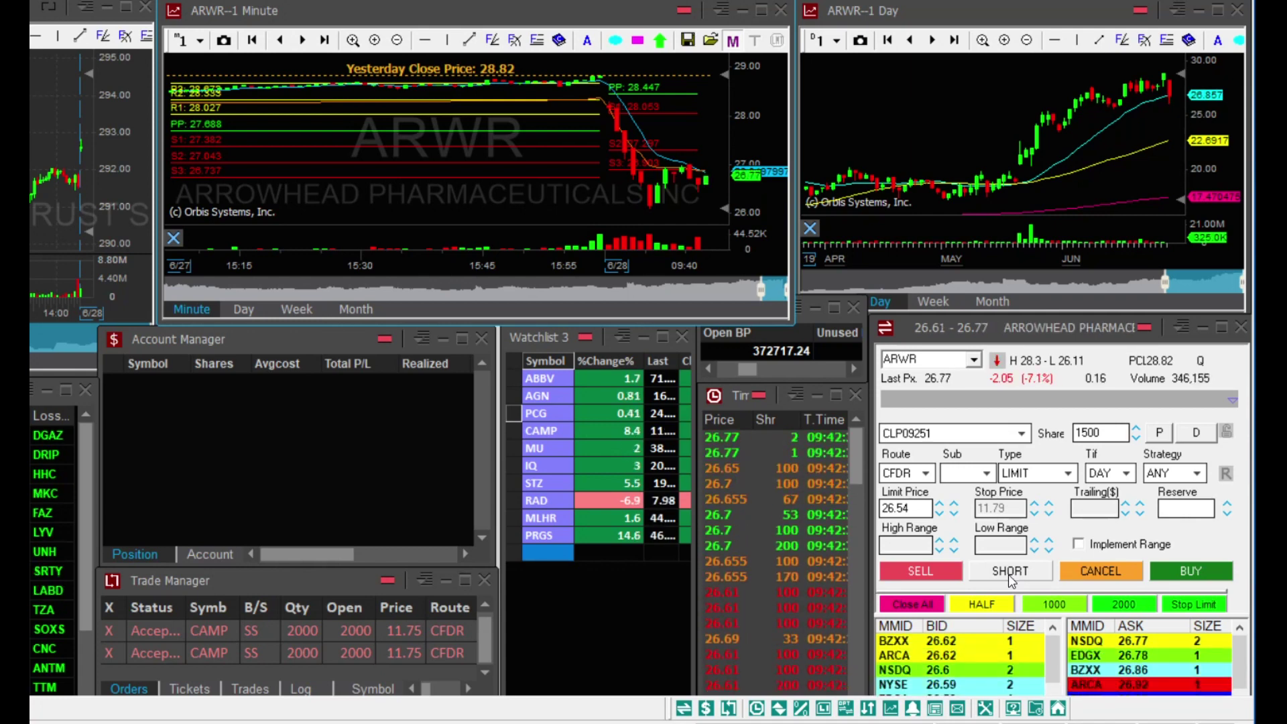
pyautogui.click(1011, 574)
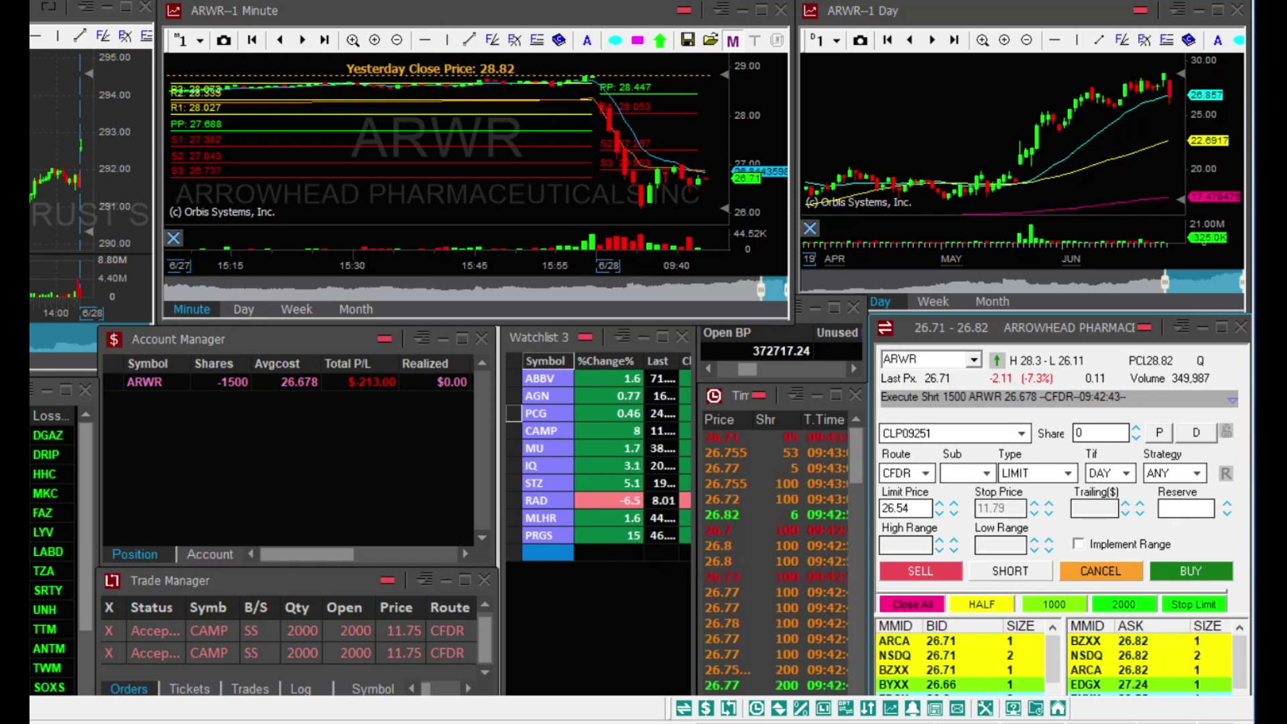
pyautogui.click(551, 504)
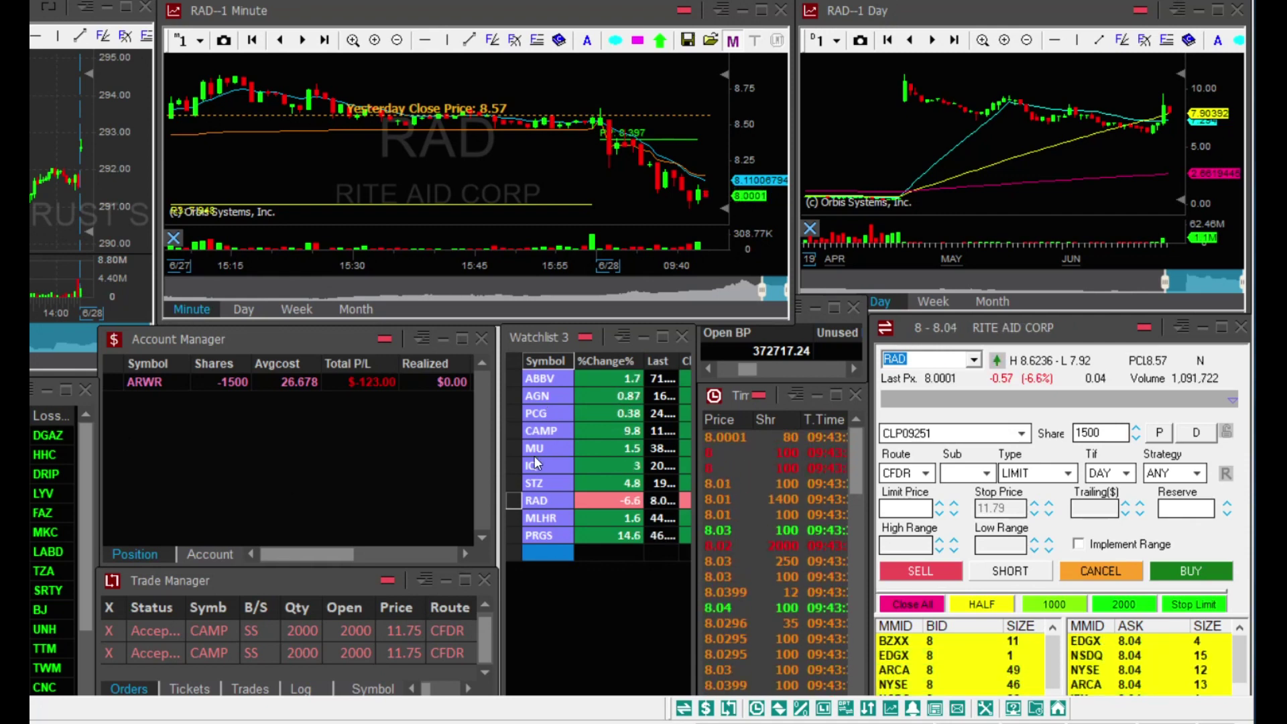
# Add WDC to the watchlist, short 1500 shares filled at 46.233333, then reload ARWR
pyautogui.click(540, 551)
pyautogui.write('wdc')
pyautogui.press('Return')
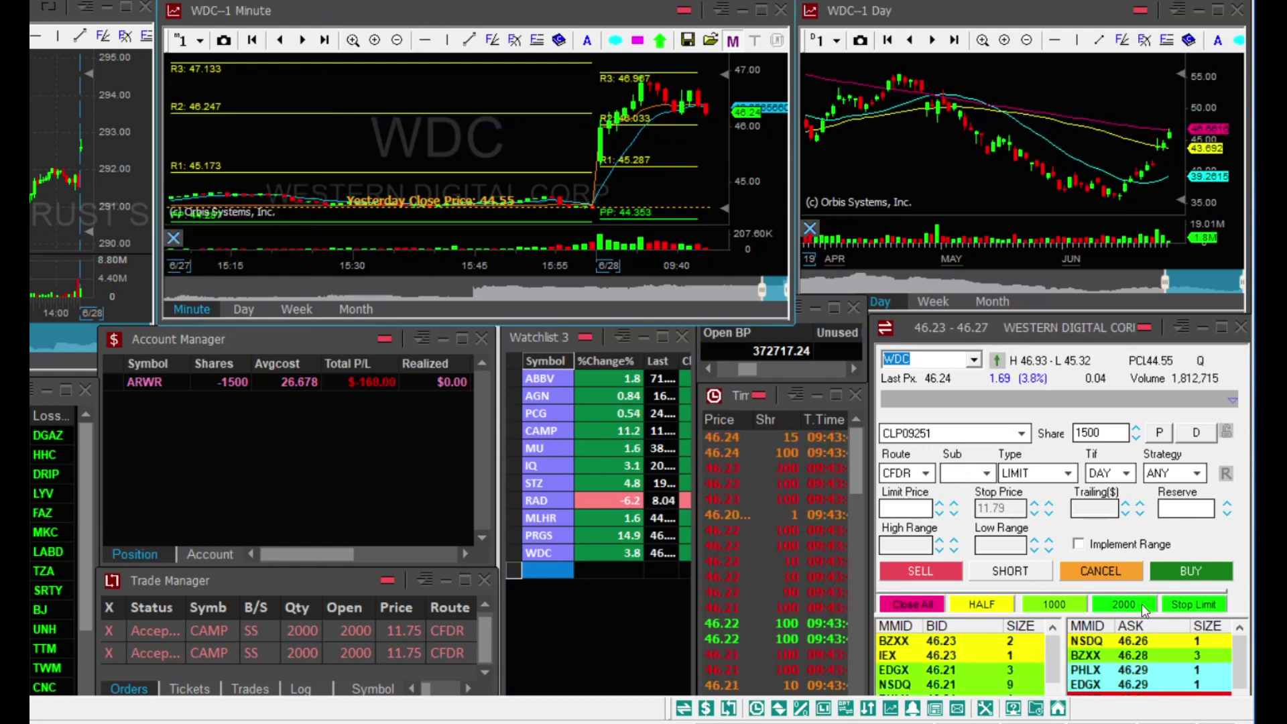
pyautogui.click(1011, 572)
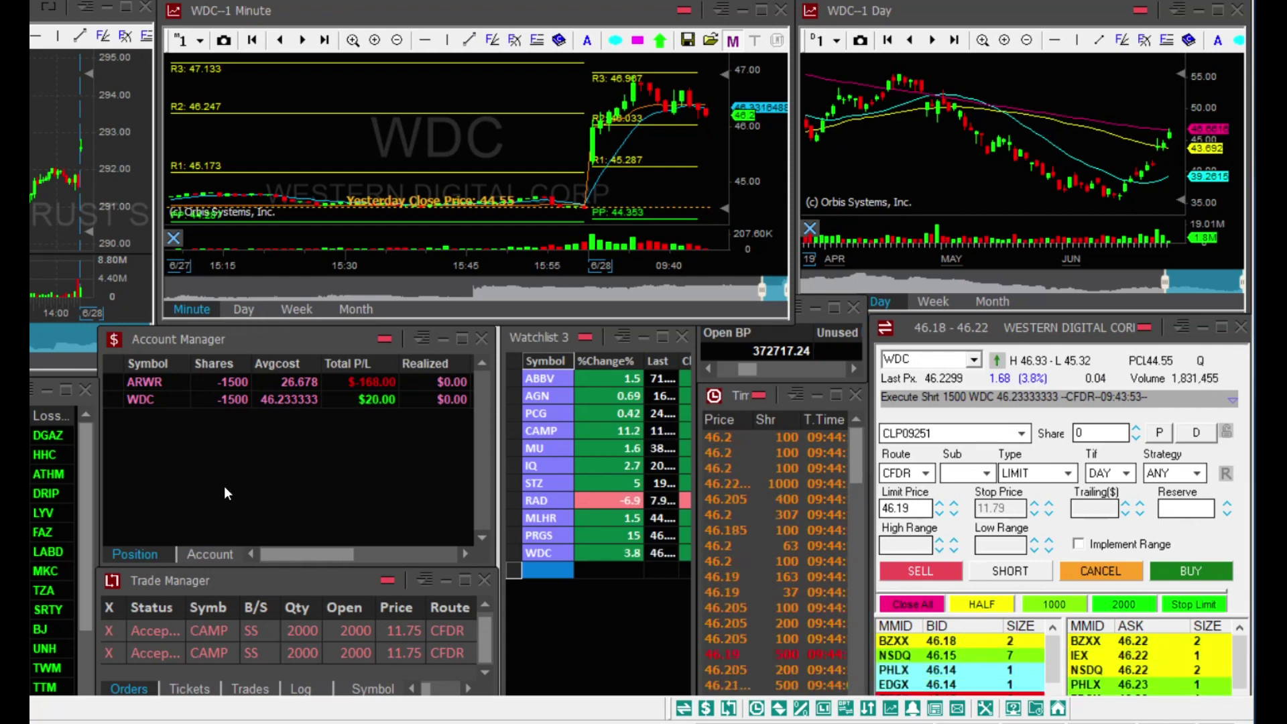
pyautogui.click(182, 379)
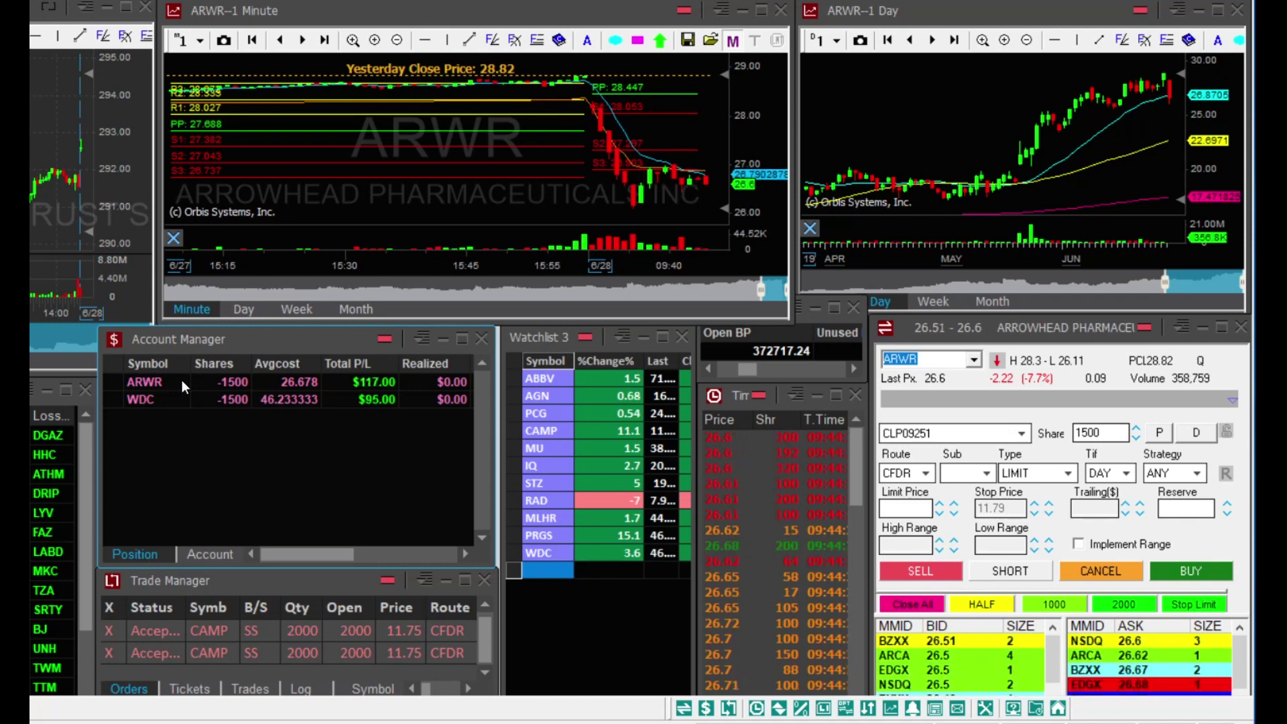
# Load CAMP, then switch to WDC and set its limit price to 46.04
pyautogui.click(542, 430)
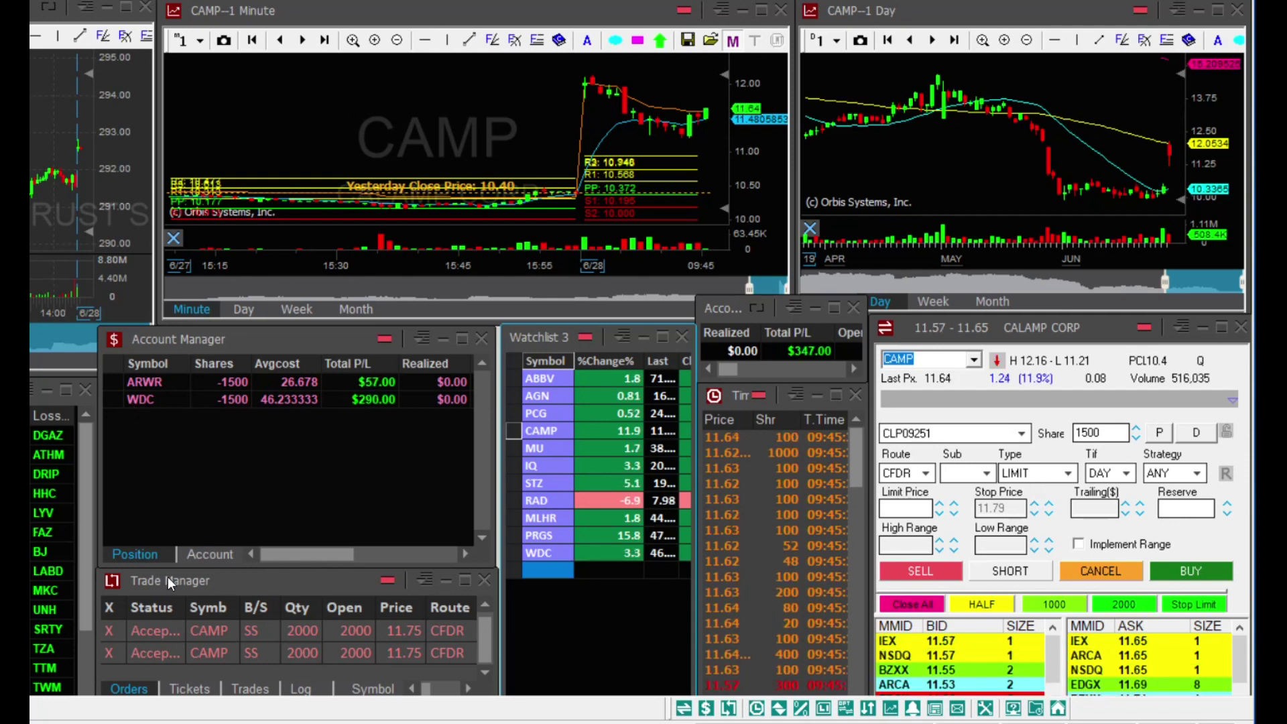
pyautogui.click(184, 401)
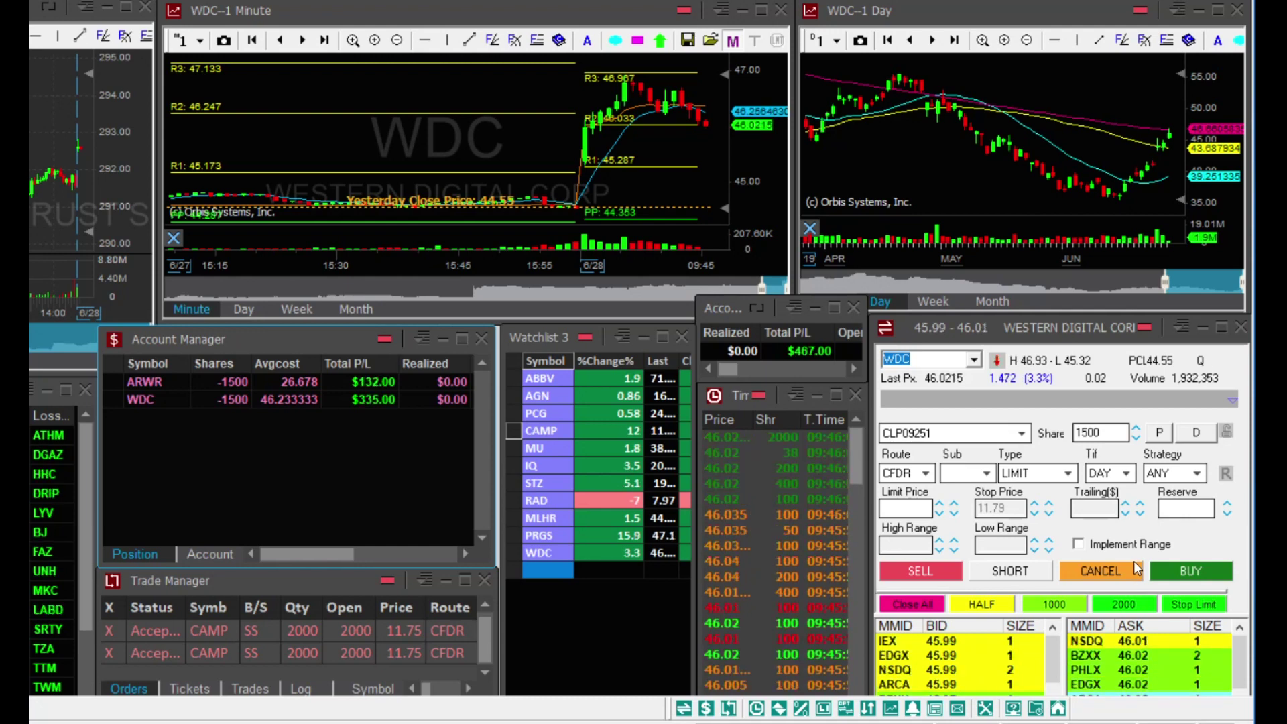
pyautogui.click(941, 503)
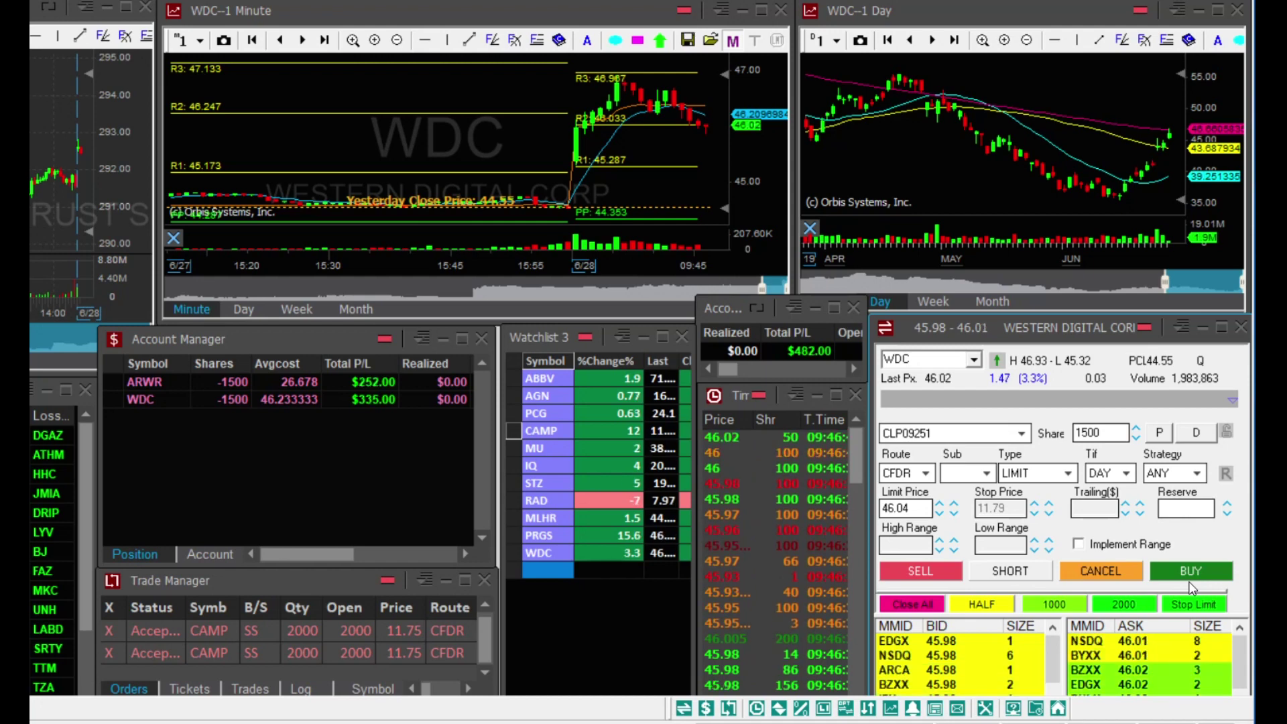
# Check ARWR, then return to WDC with a 45.92 buy limit price
pyautogui.click(169, 382)
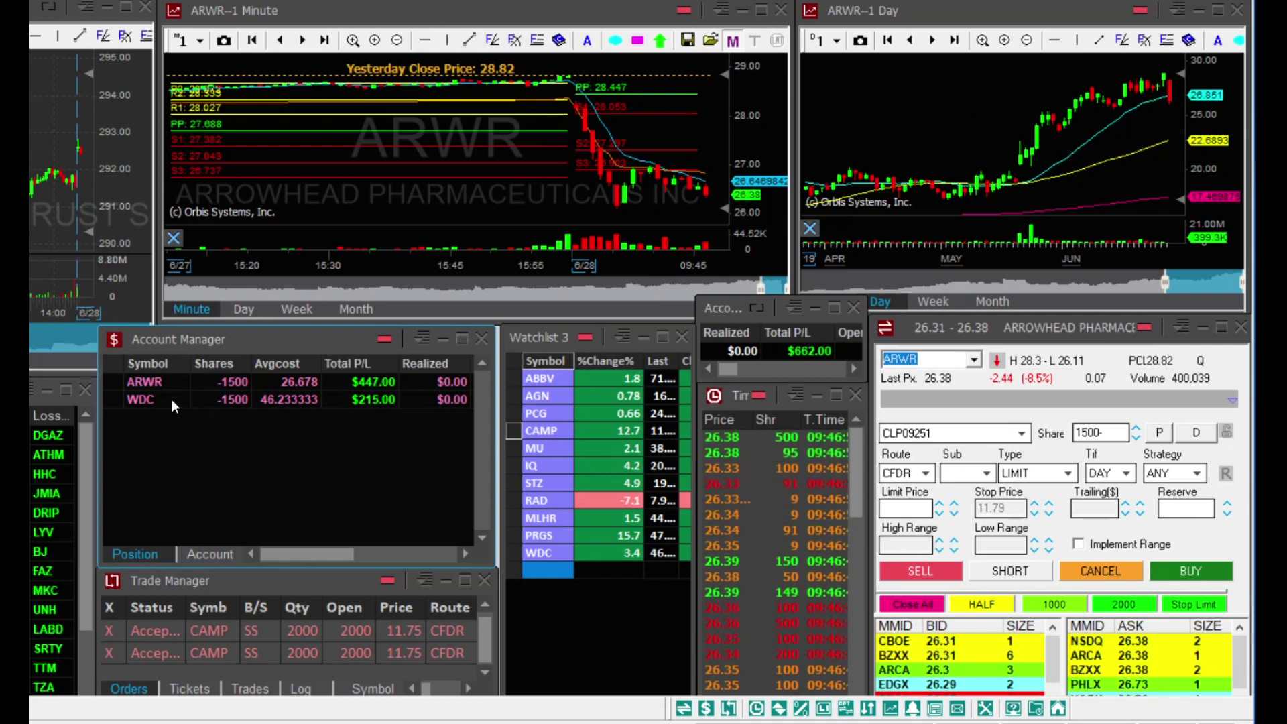
pyautogui.click(163, 397)
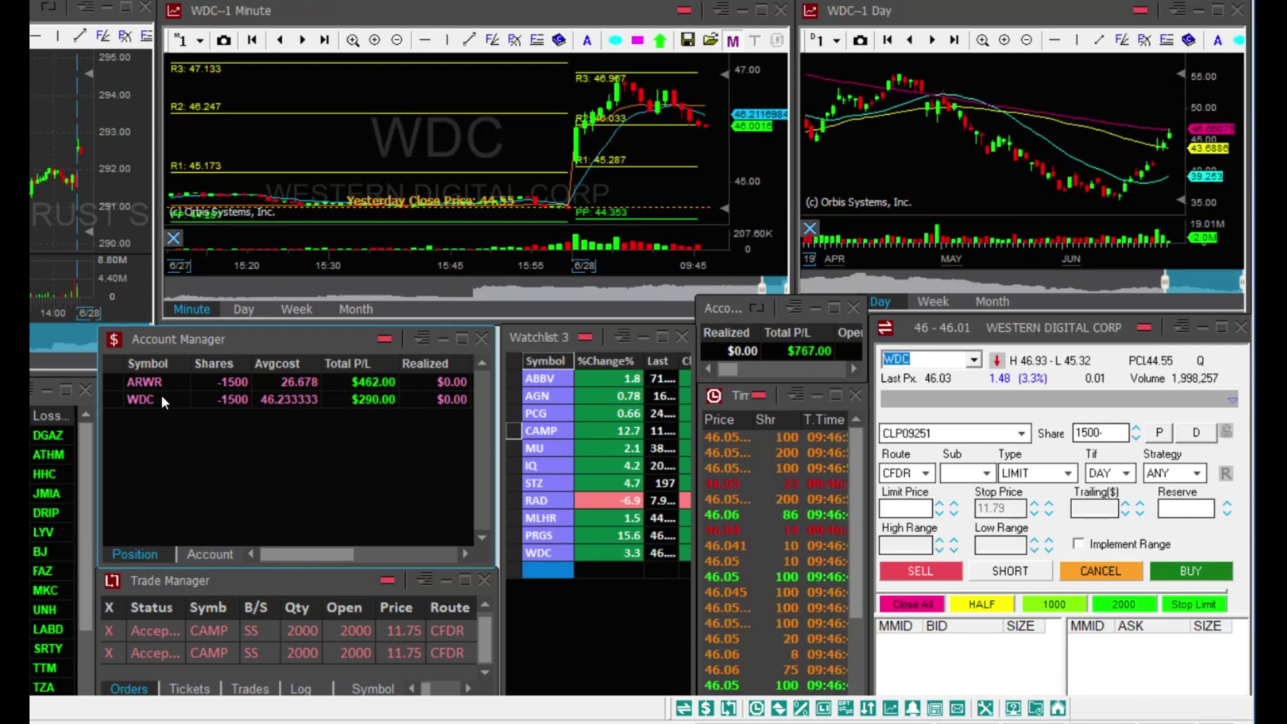
pyautogui.click(942, 511)
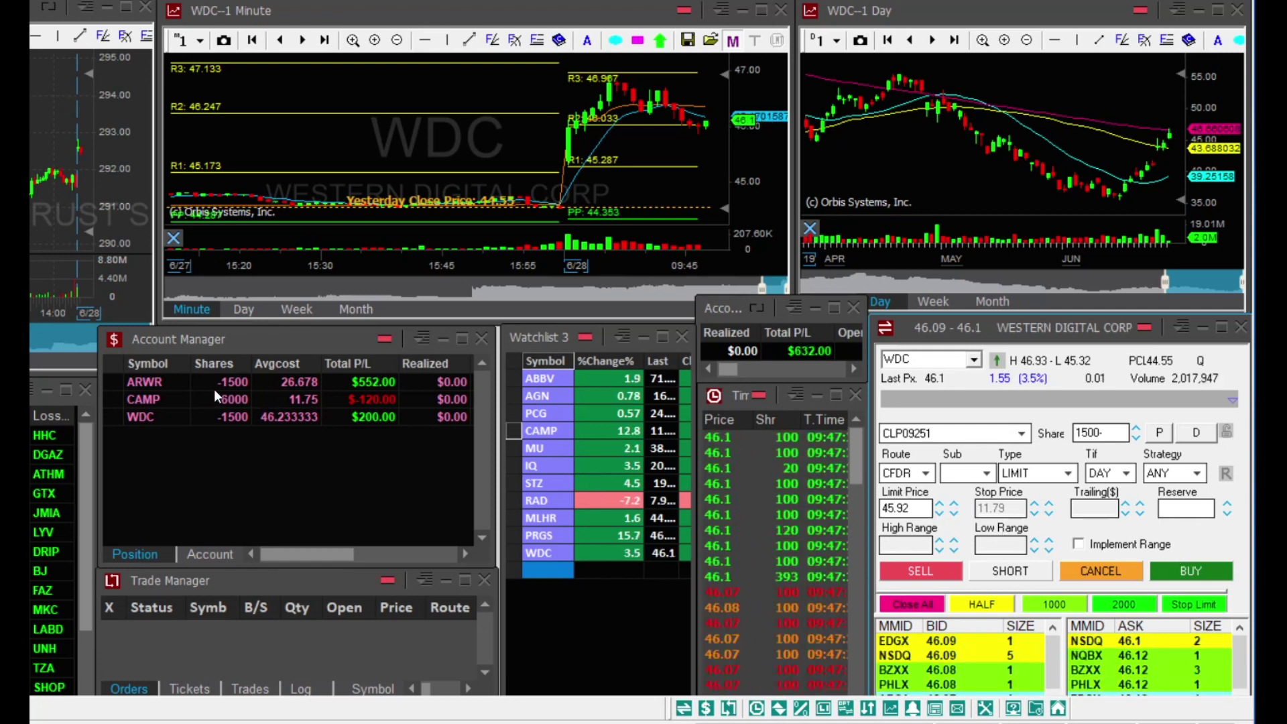
# Buy to cover the WDC short at a 46.12 limit for $291 profit
pyautogui.doubleClick(899, 508)
pyautogui.write('46.12')
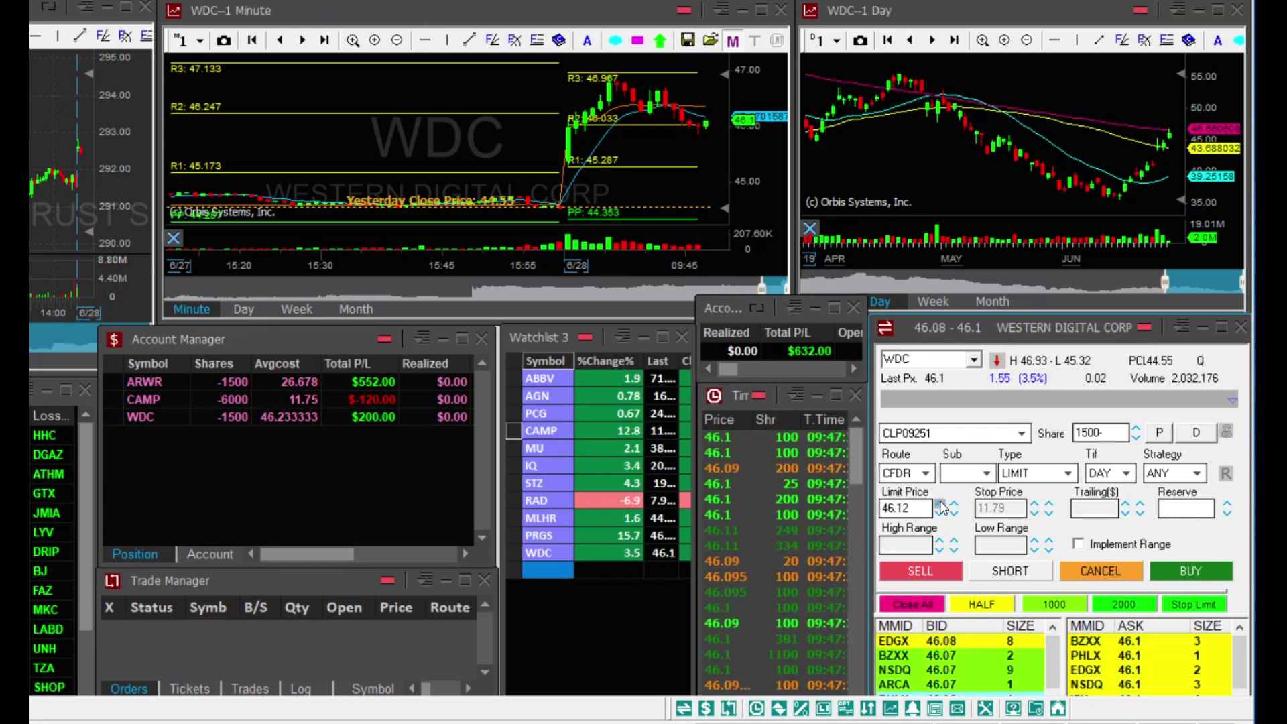
pyautogui.click(1217, 575)
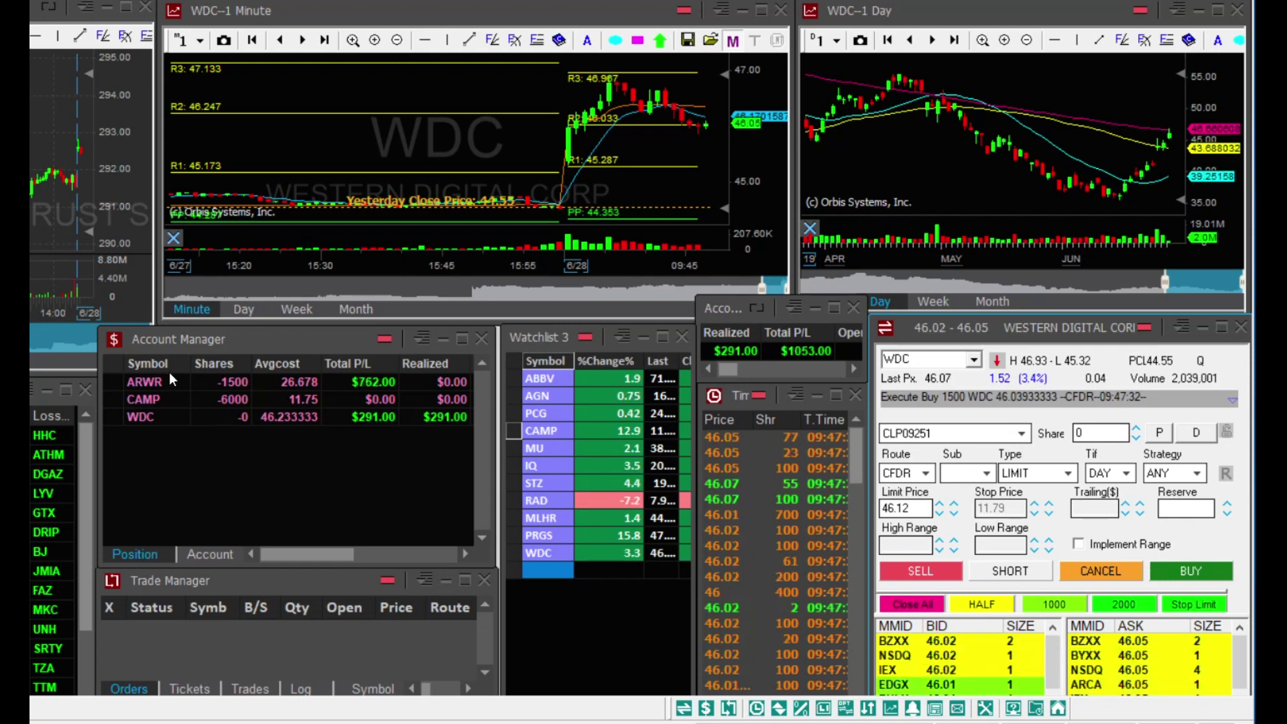
# Cover the ARWR short at a 26.3 limit for $567 profit, then load CAMP
pyautogui.click(932, 508)
pyautogui.write('26.3')
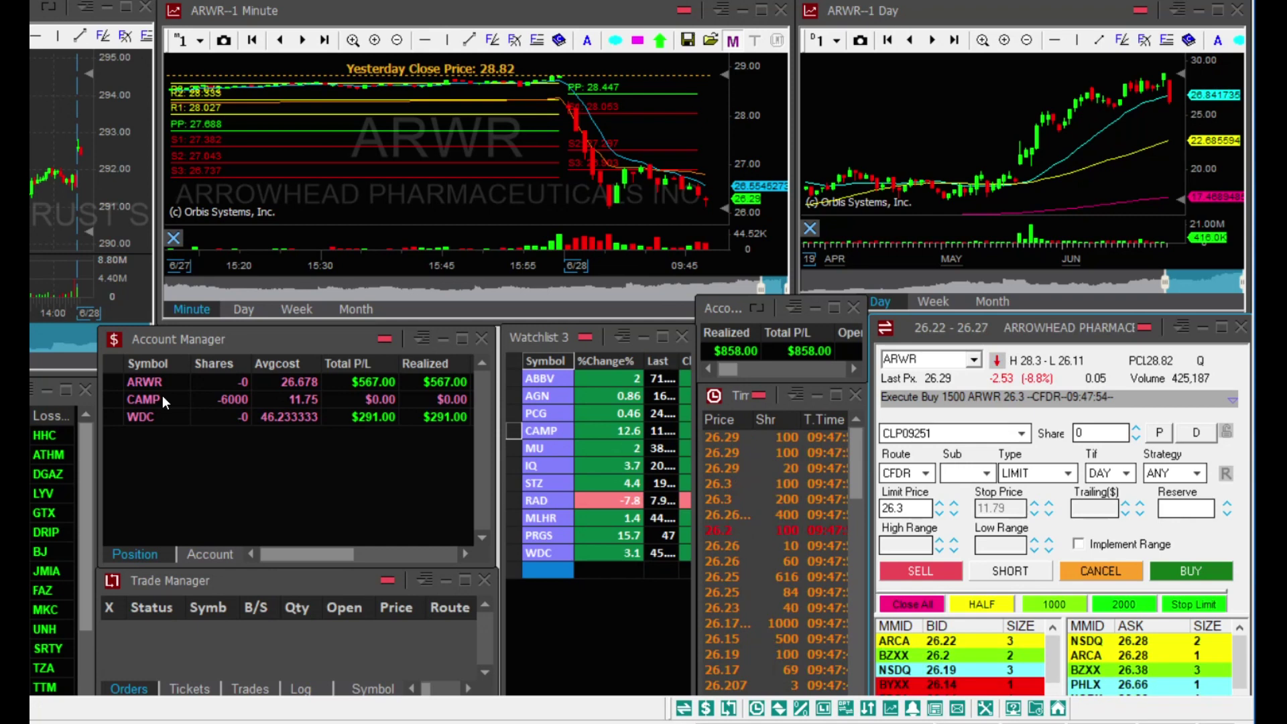
pyautogui.click(143, 399)
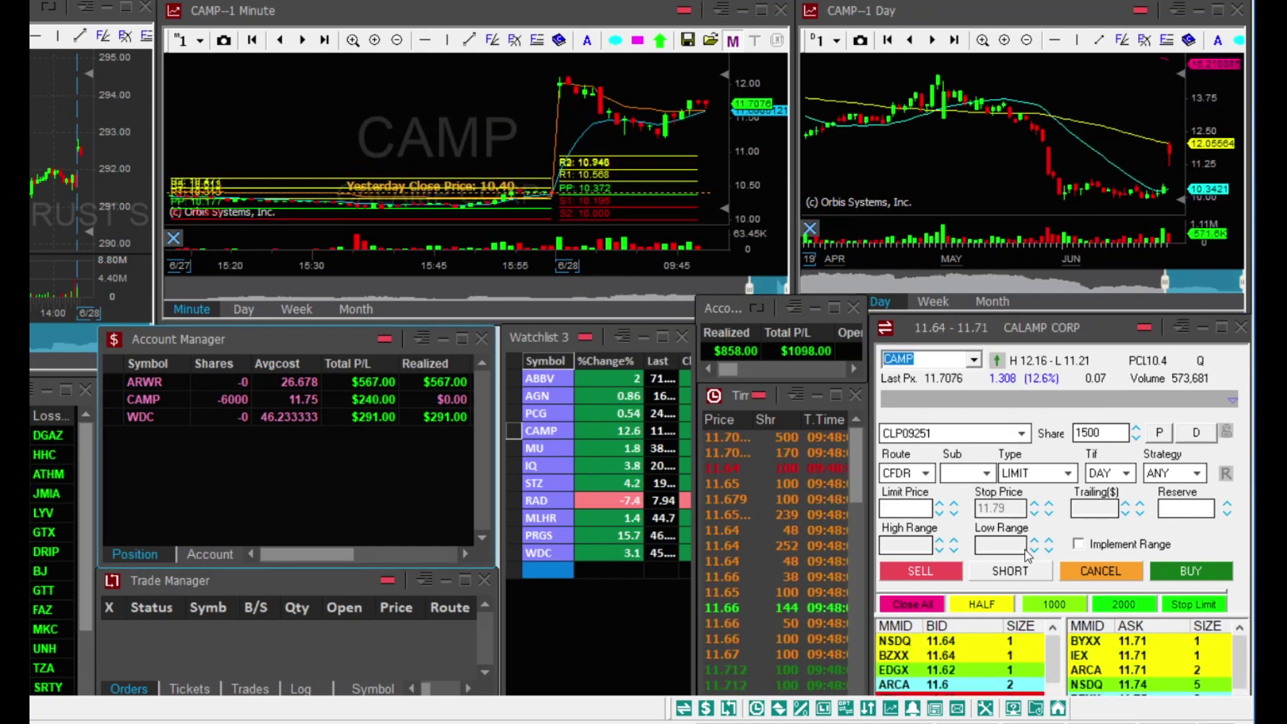
# Cover 2000 shares of the CAMP short at an 11.63 limit
pyautogui.click(1160, 434)
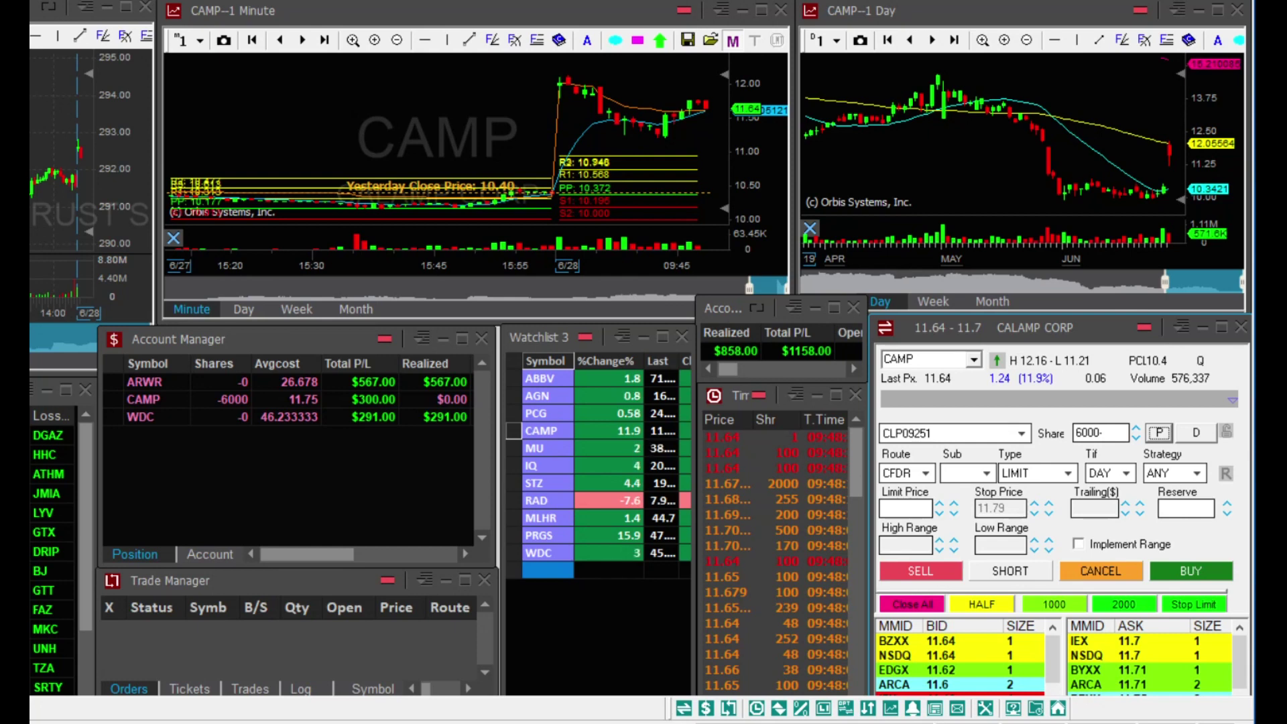
pyautogui.click(1134, 605)
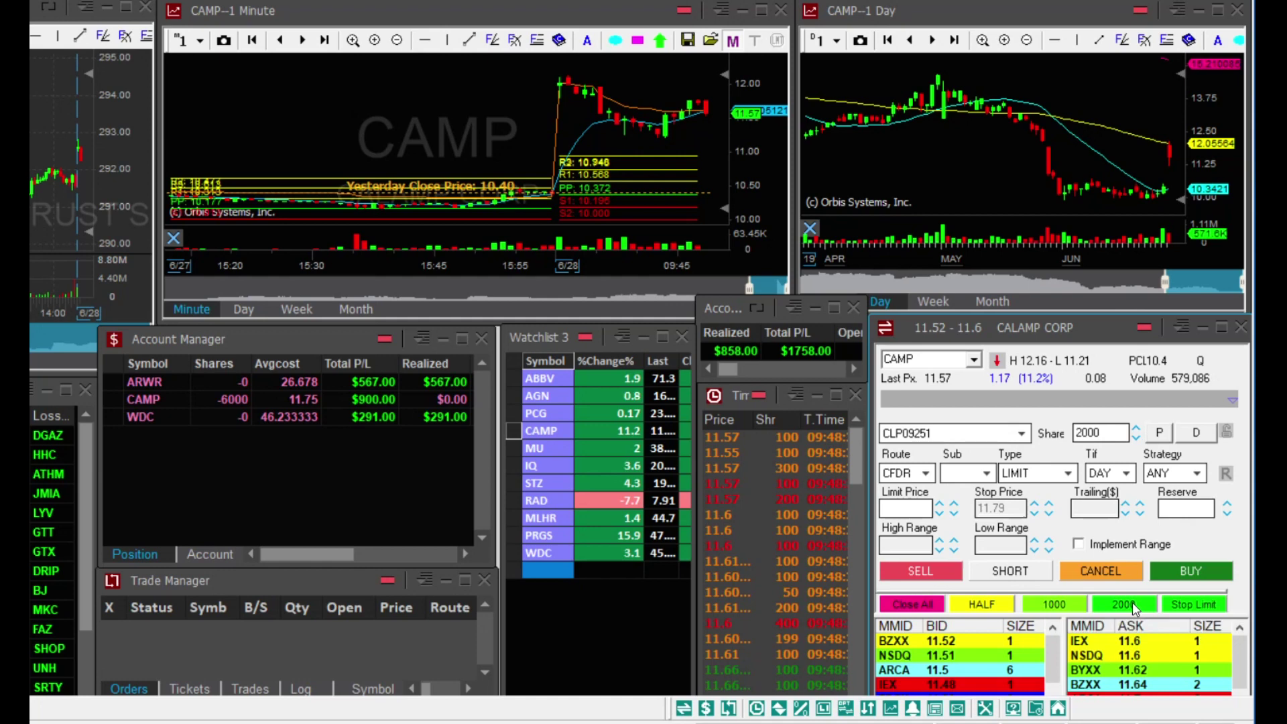
pyautogui.click(931, 511)
pyautogui.write('11.63')
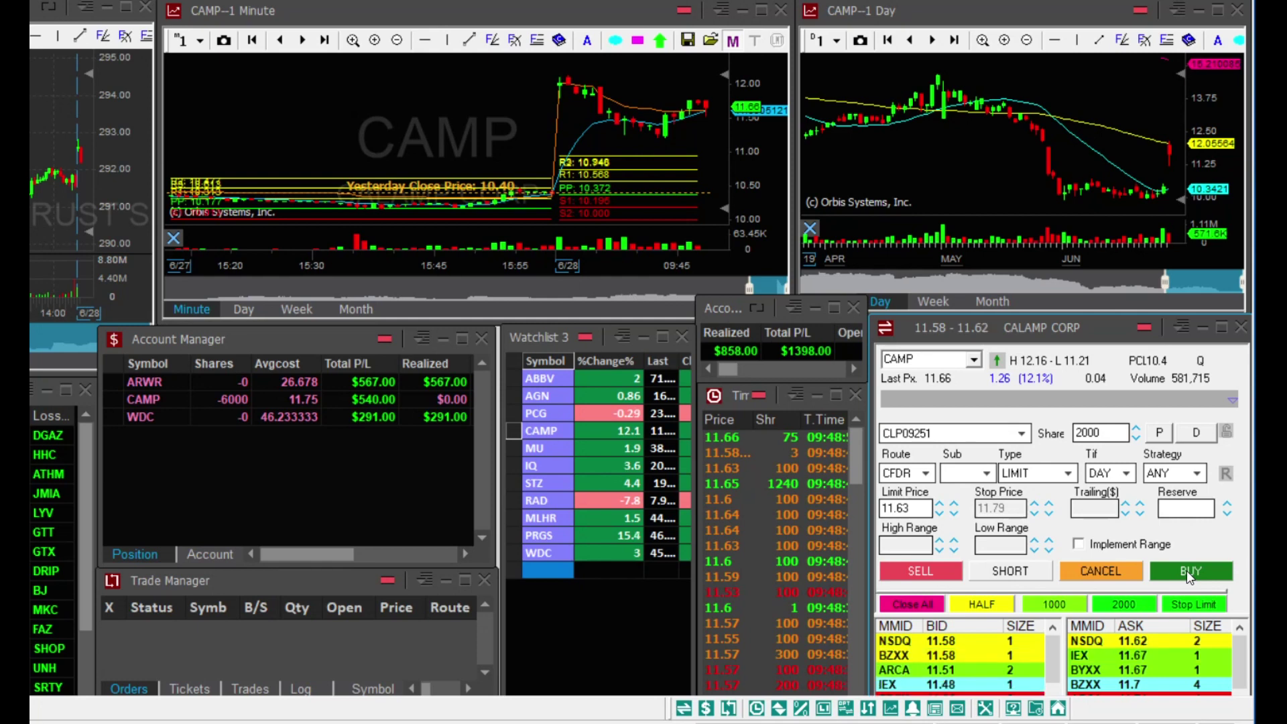
pyautogui.click(1188, 571)
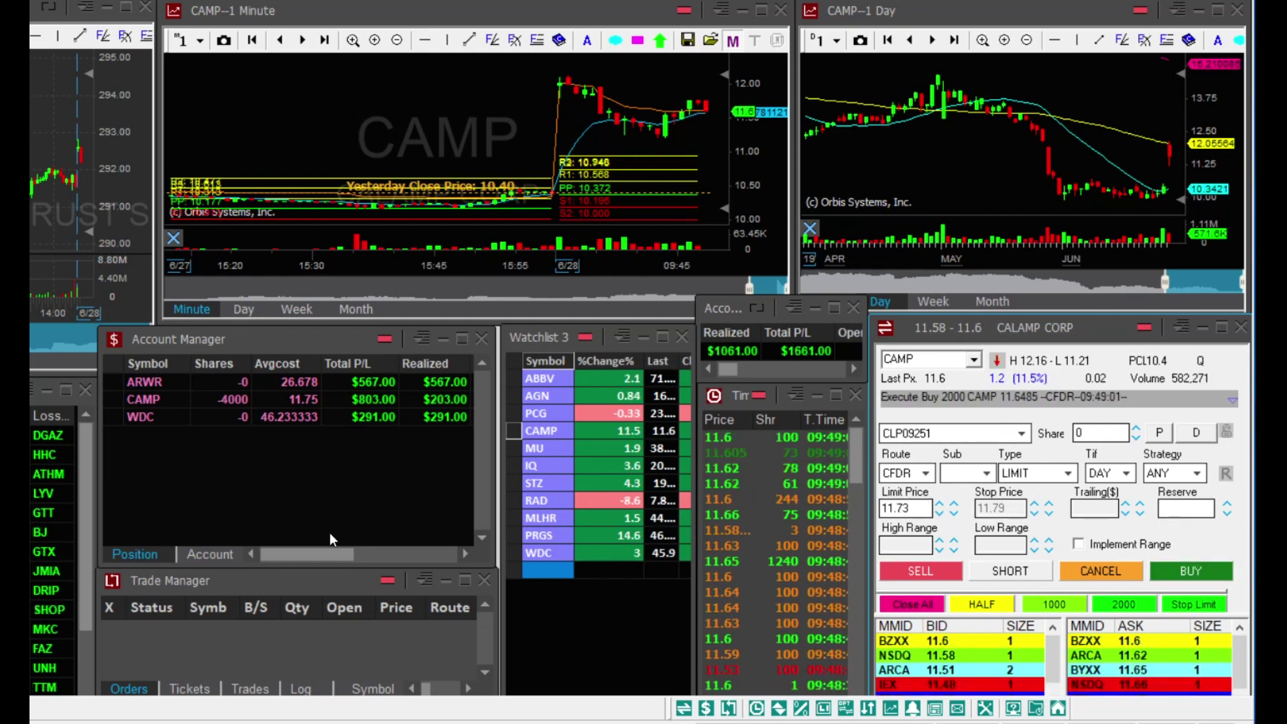
# Cover the remaining 4000 CAMP at 11.82, then show the P/L summary and Discord alerts
pyautogui.press('p')
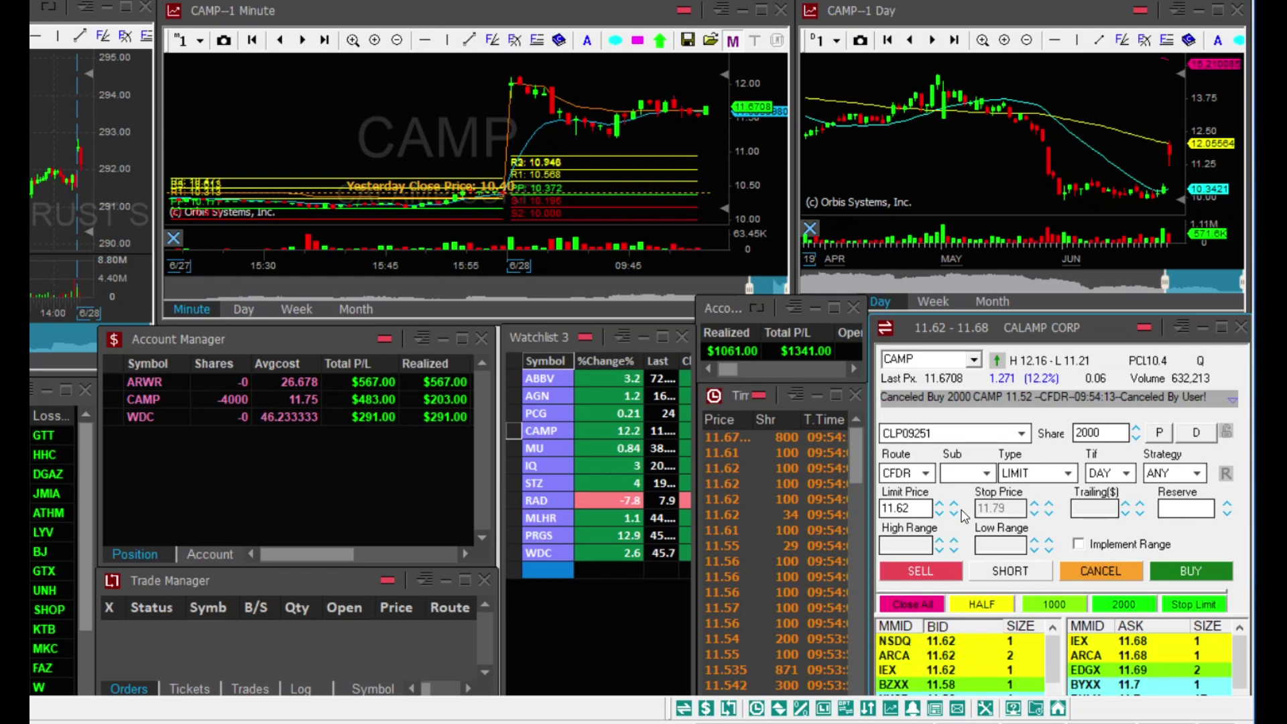
pyautogui.click(953, 504)
pyautogui.click(954, 503)
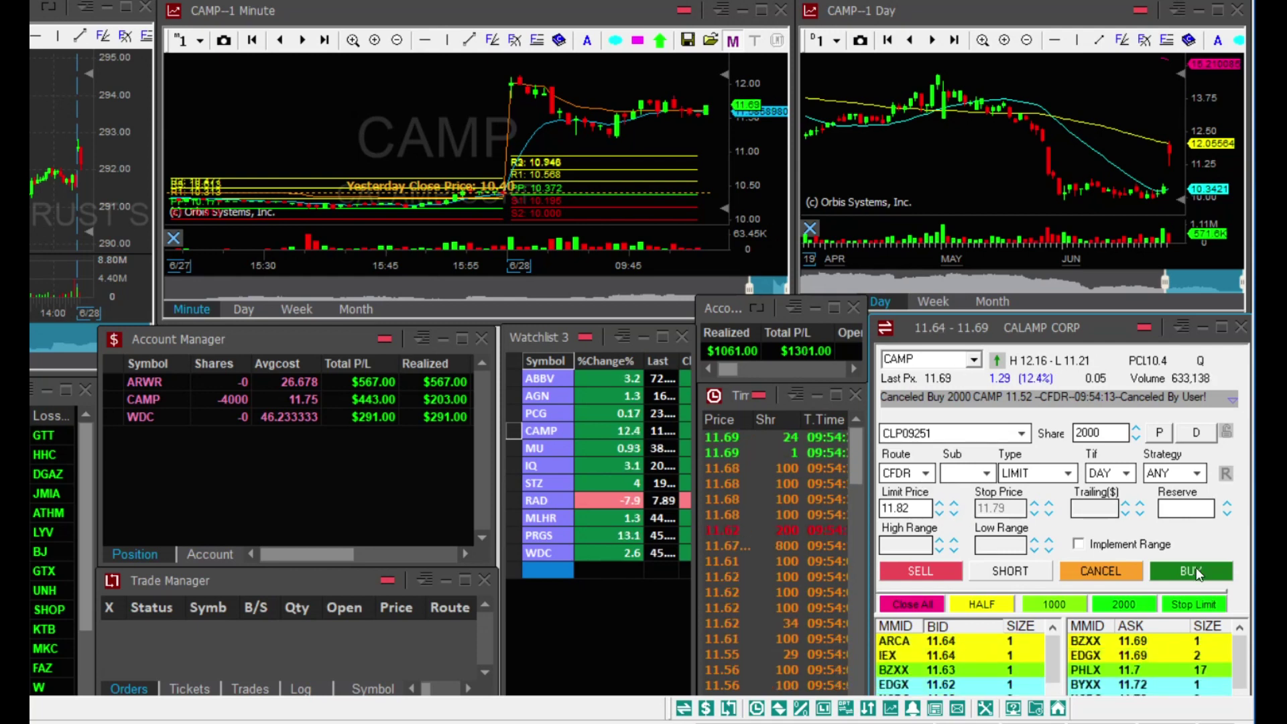
pyautogui.click(1160, 432)
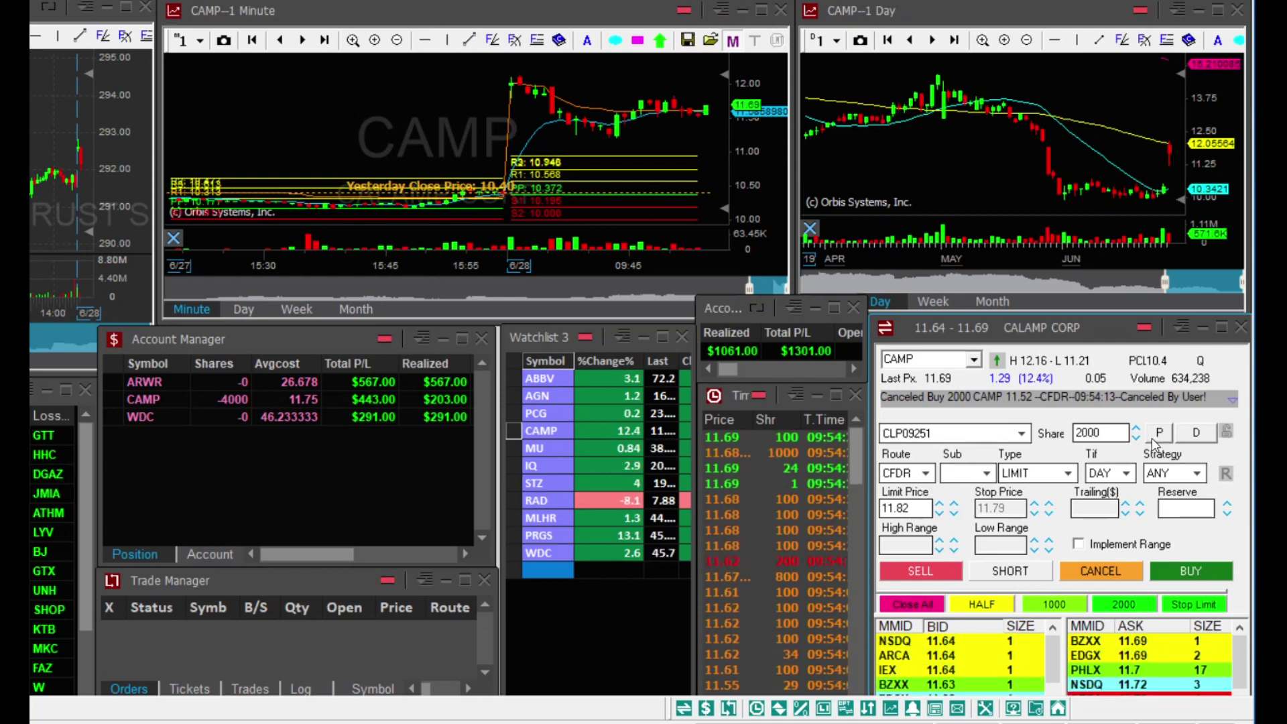
pyautogui.click(1191, 570)
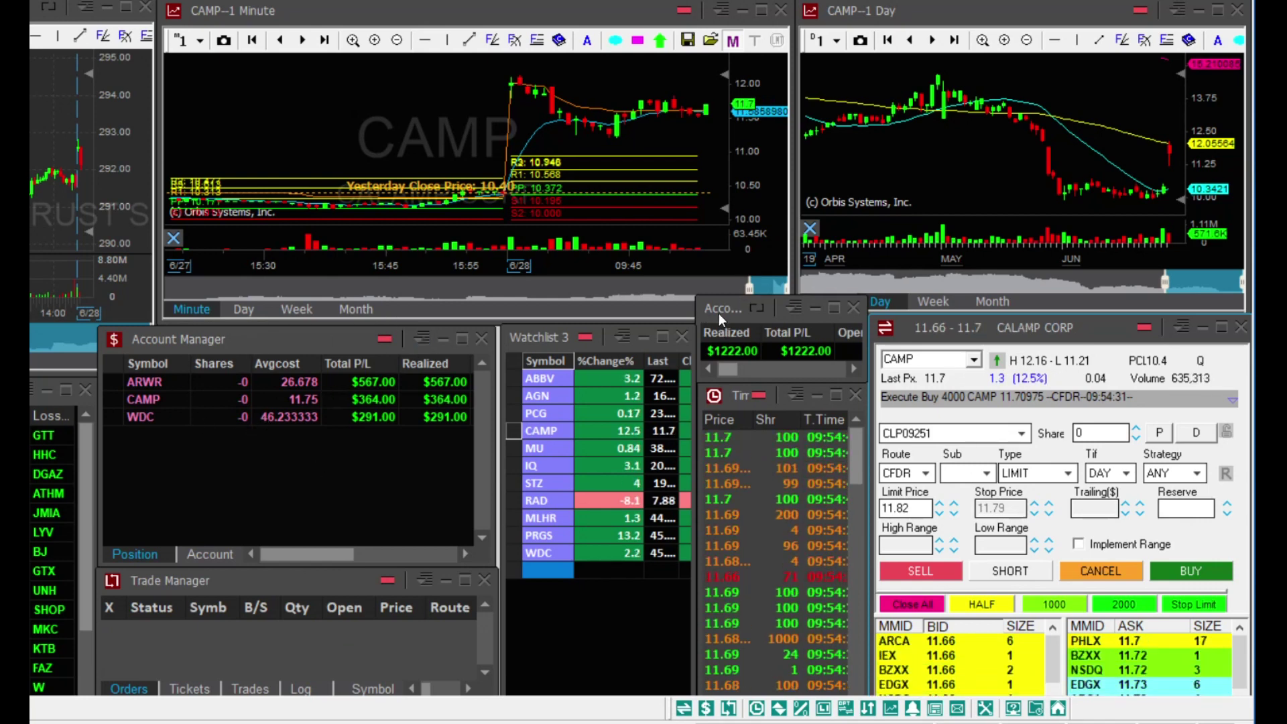
pyautogui.moveTo(719, 313); pyautogui.dragTo(124, 495)
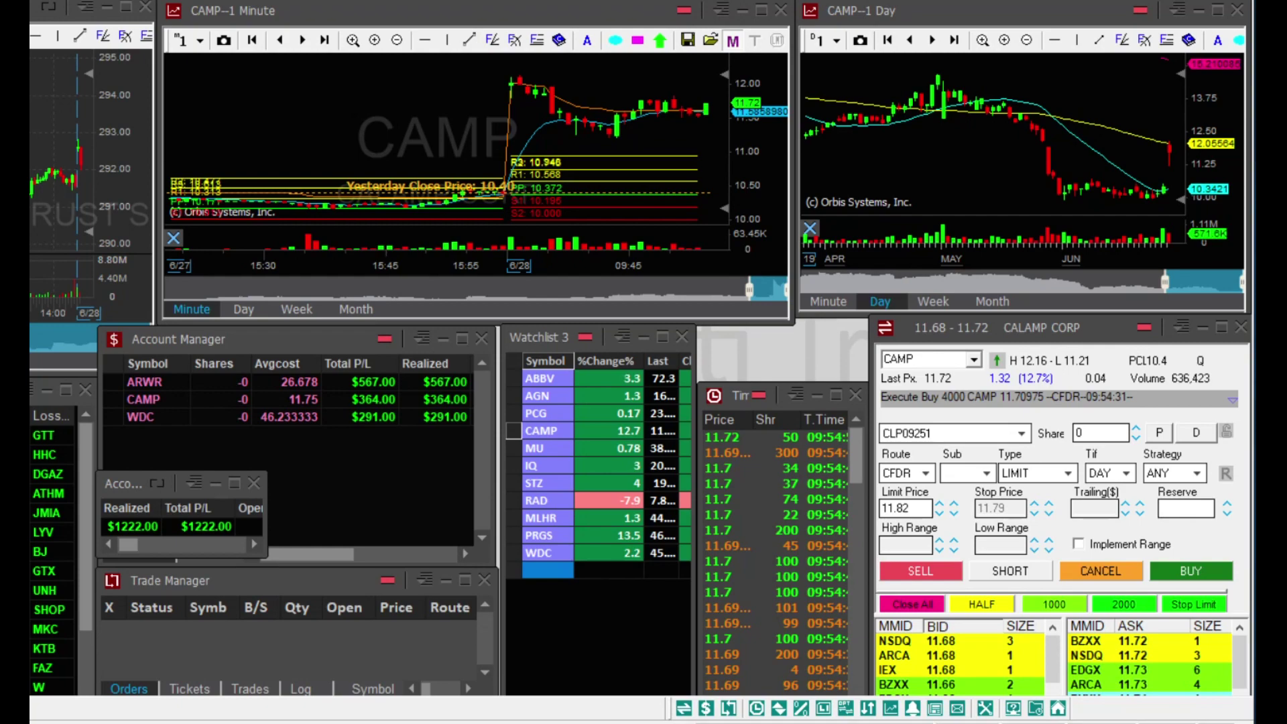
pyautogui.moveTo(1278, 20); pyautogui.dragTo(375, 50)
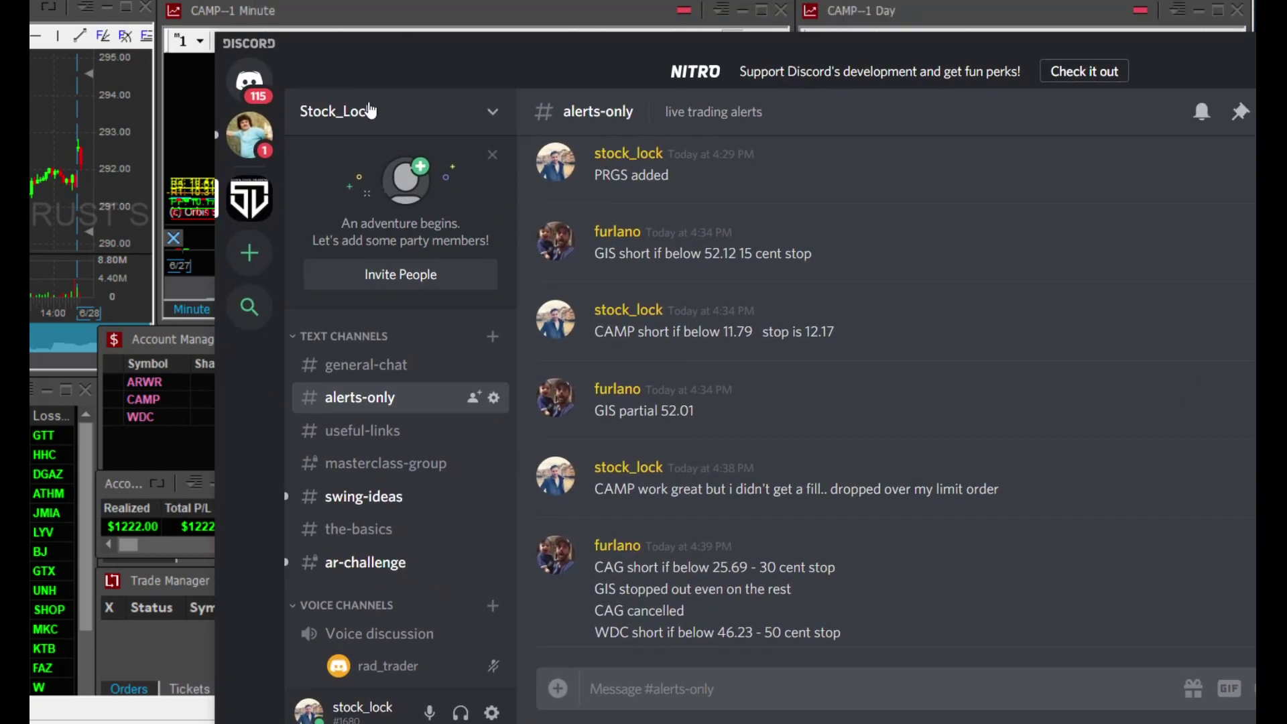